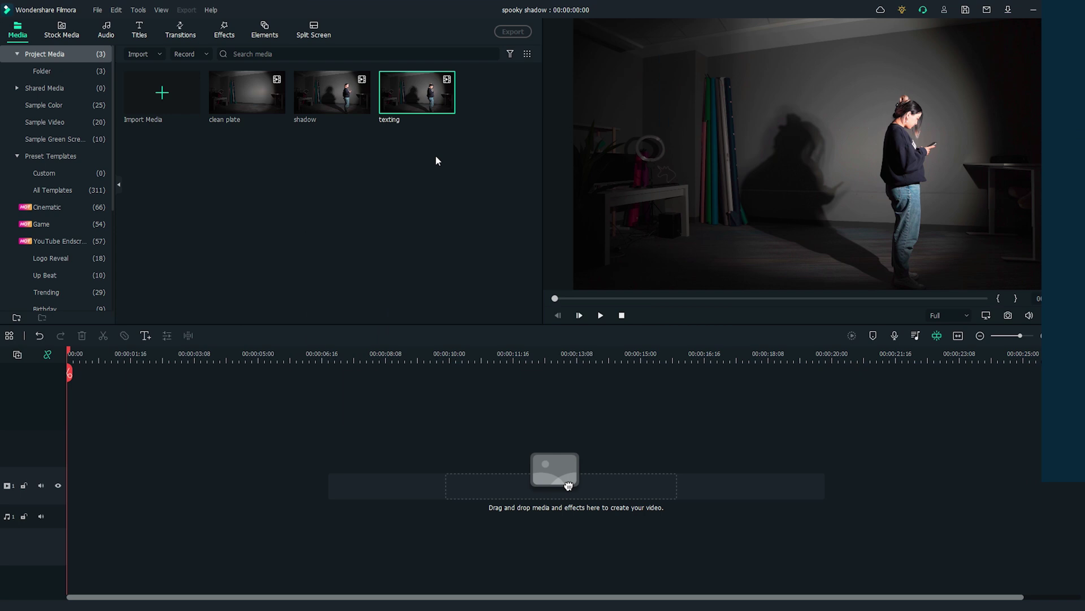
Put the texting clip on video track 1 and add a marker at about 00:00:15:23
{"action": "left_click_drag", "start_coordinate": [411, 97], "coordinate": [41, 492]}
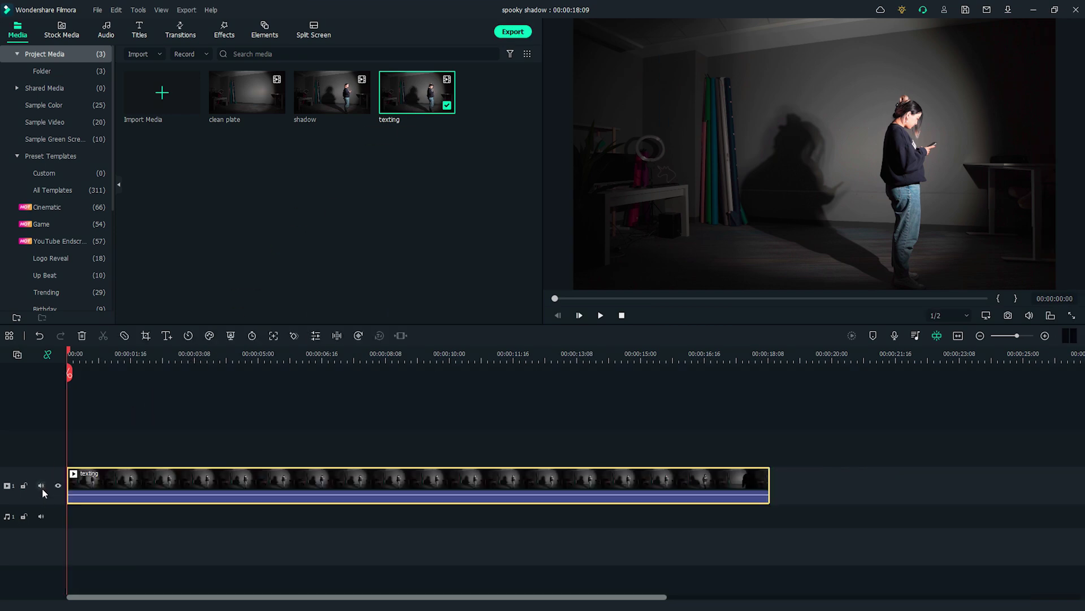
{"action": "key", "text": "space"}
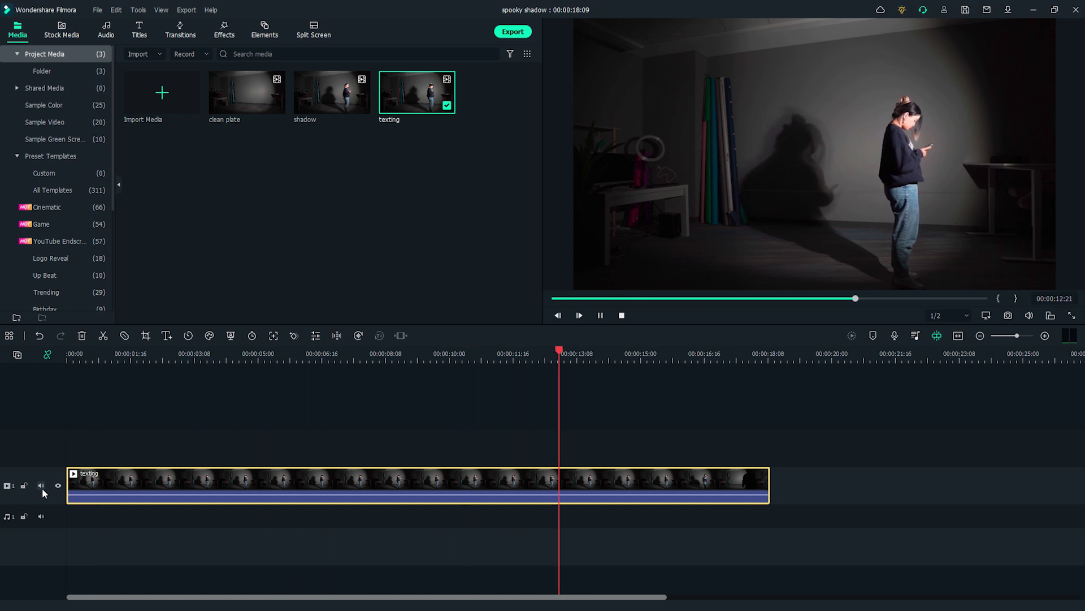
{"action": "key", "text": "space"}
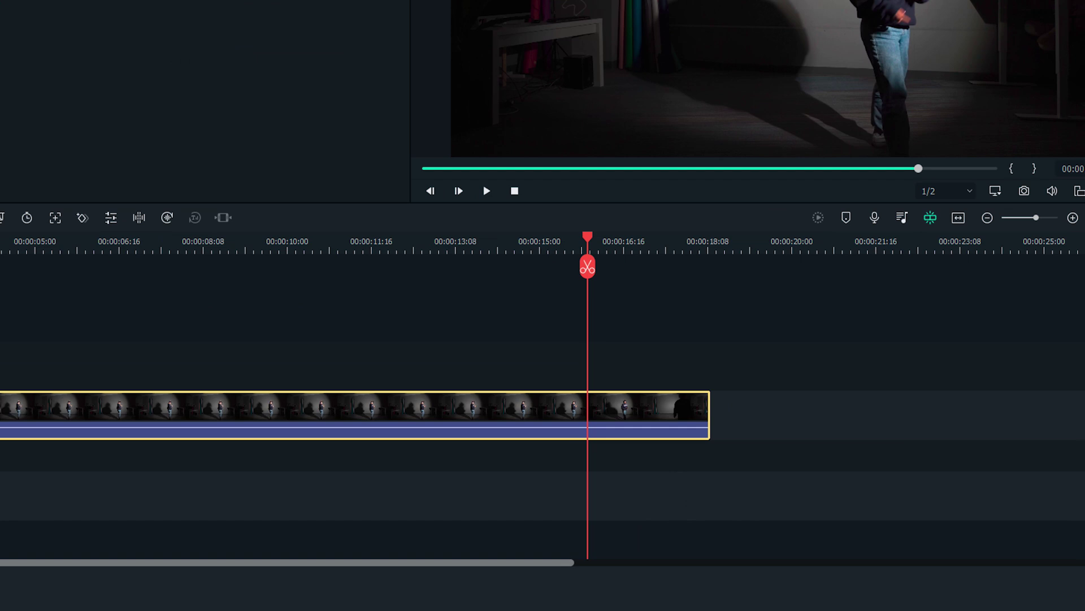
{"action": "key", "text": "m"}
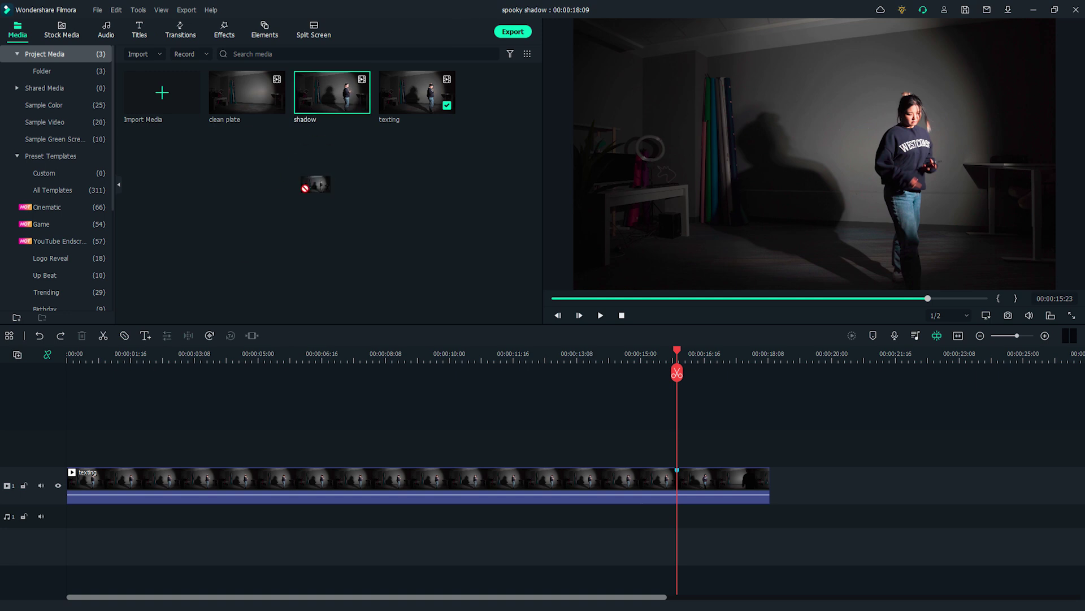
Place shadow on track 2 ending at the marker, and ripple-delete texting's leading 22 frames
{"action": "left_click_drag", "start_coordinate": [230, 373], "coordinate": [112, 452]}
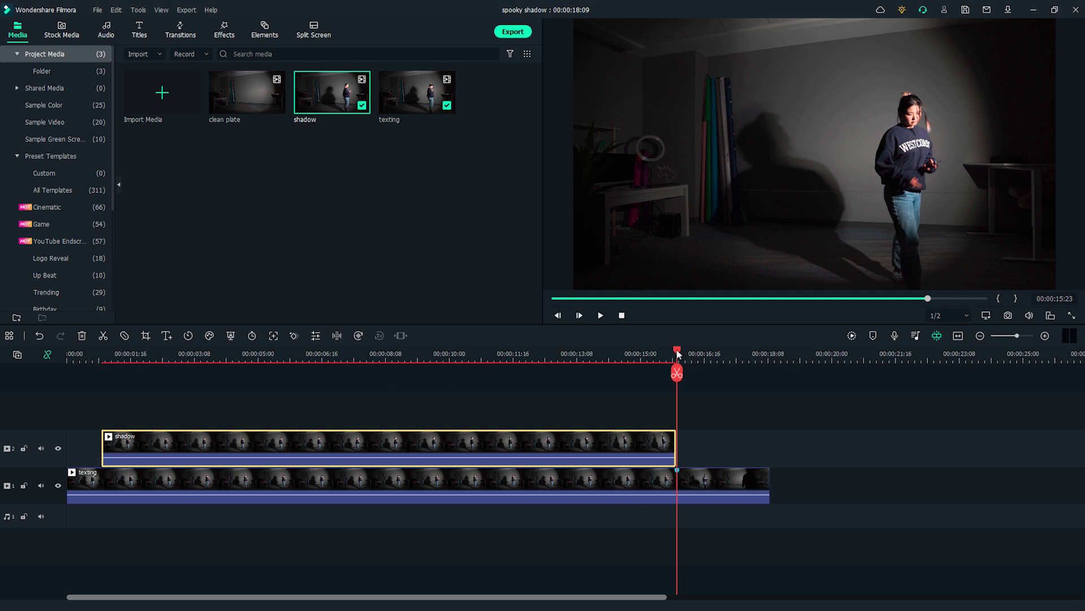
{"action": "left_click_drag", "start_coordinate": [679, 354], "coordinate": [109, 375]}
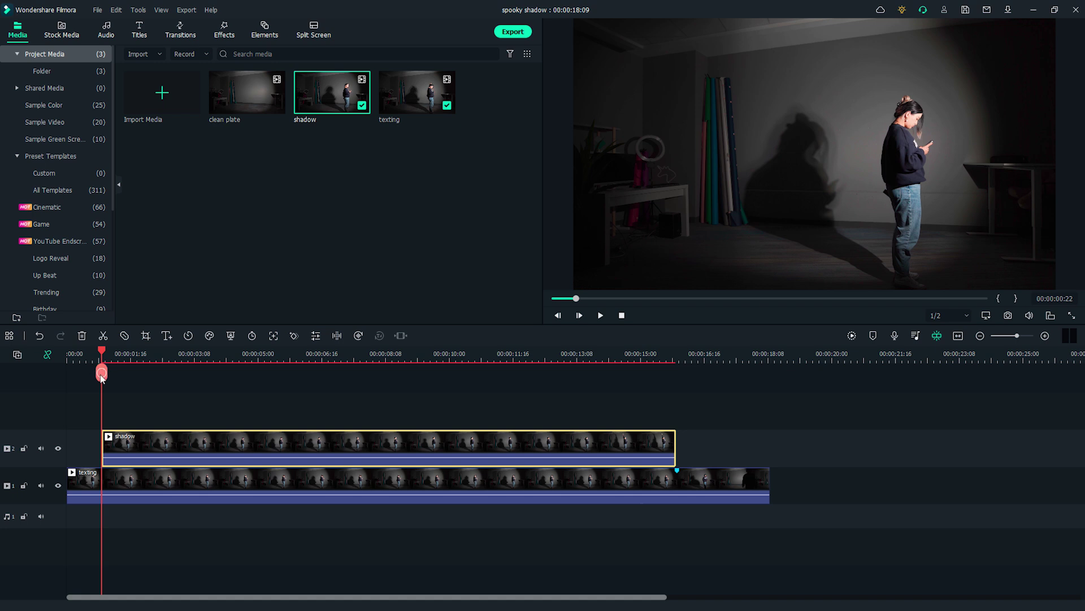
{"action": "left_click", "coordinate": [102, 376]}
{"action": "left_click", "coordinate": [91, 479]}
{"action": "key", "text": "Delete"}
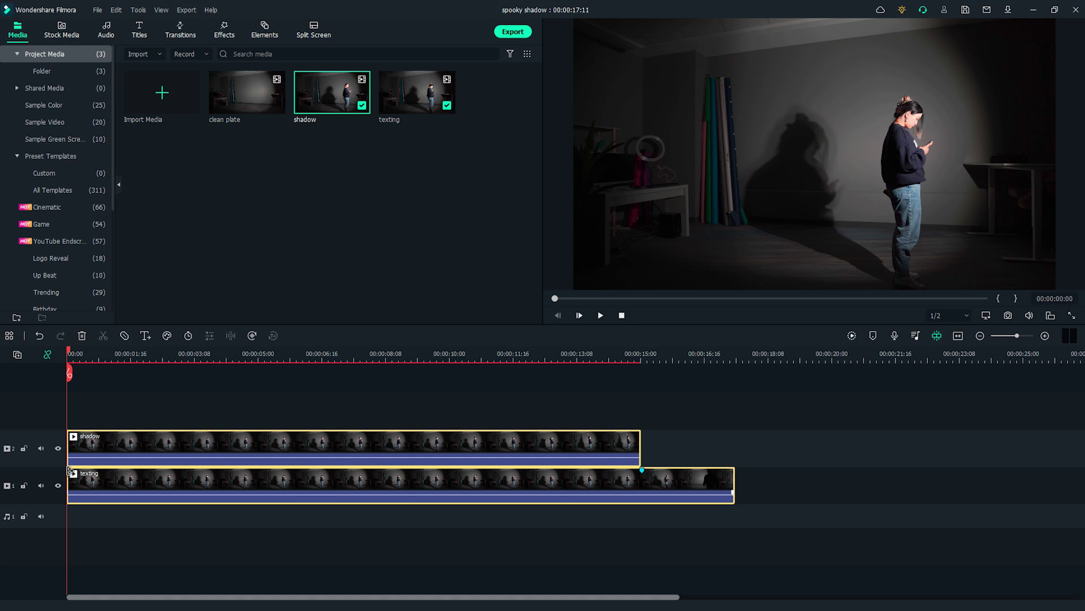
{"action": "left_click_drag", "start_coordinate": [246, 373], "coordinate": [525, 411]}
Give the shadow clip a Rectangle mask over the wall shadow with Blur Strength 200
{"action": "left_click", "coordinate": [528, 448]}
{"action": "double_click", "coordinate": [528, 447]}
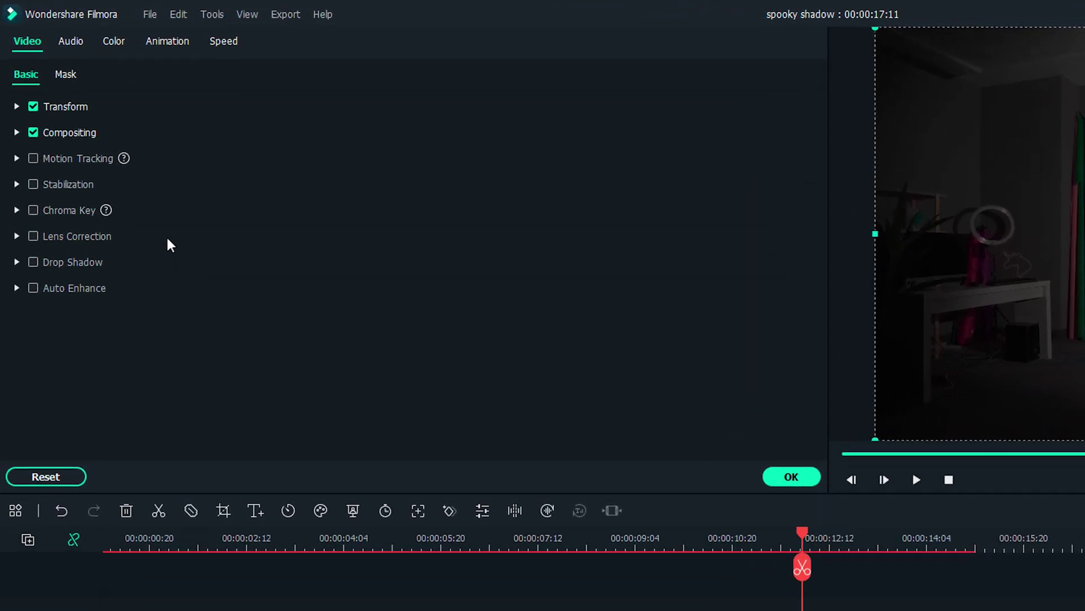
{"action": "left_click", "coordinate": [64, 77]}
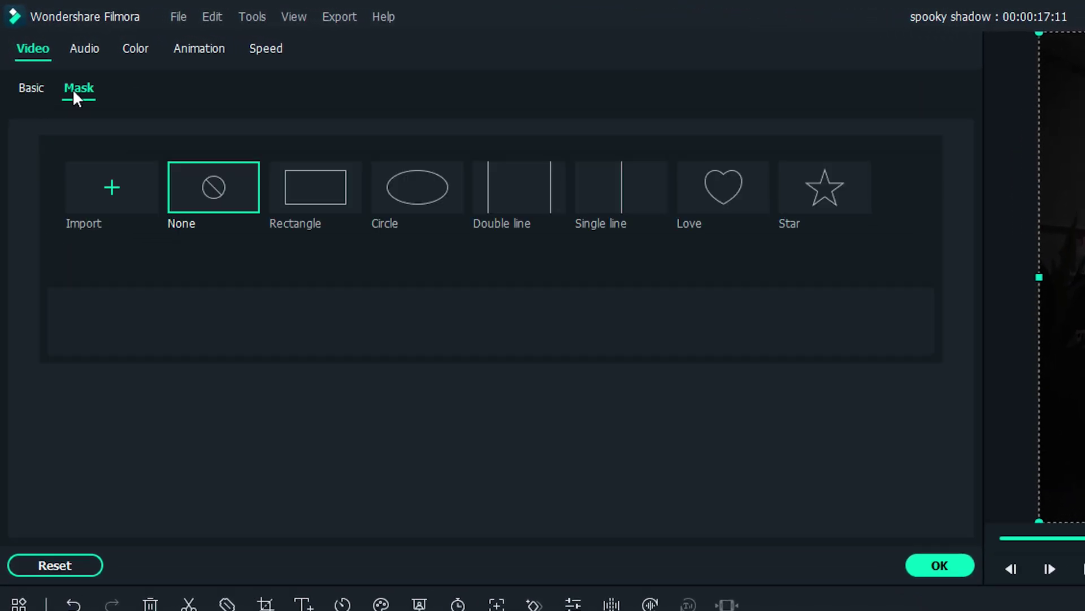
{"action": "left_click", "coordinate": [324, 186]}
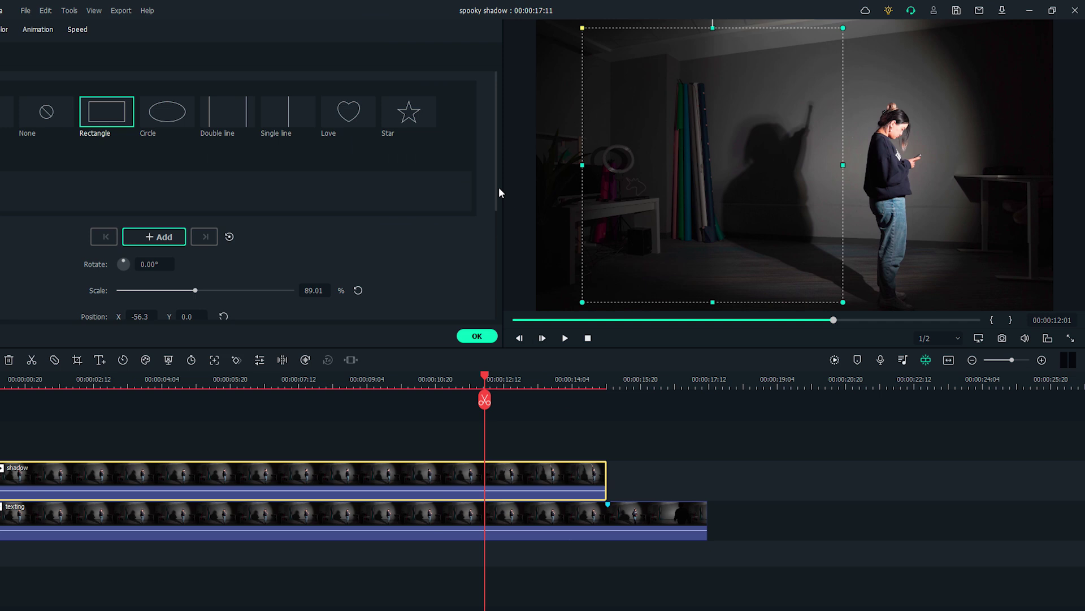
{"action": "left_click_drag", "start_coordinate": [540, 234], "coordinate": [539, 249]}
{"action": "double_click", "coordinate": [366, 188]}
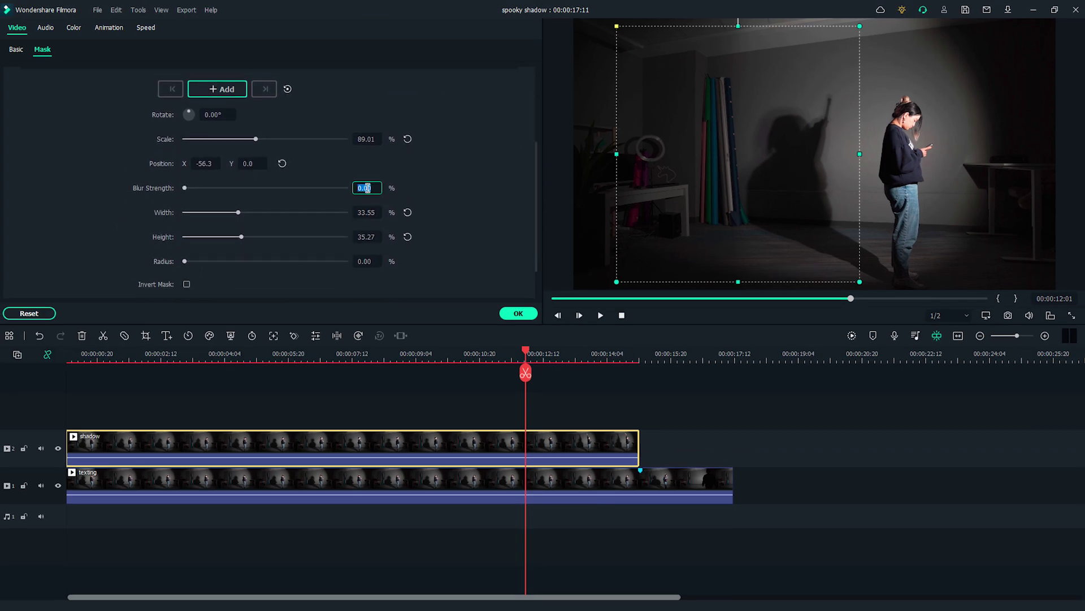
{"action": "type", "text": "200"}
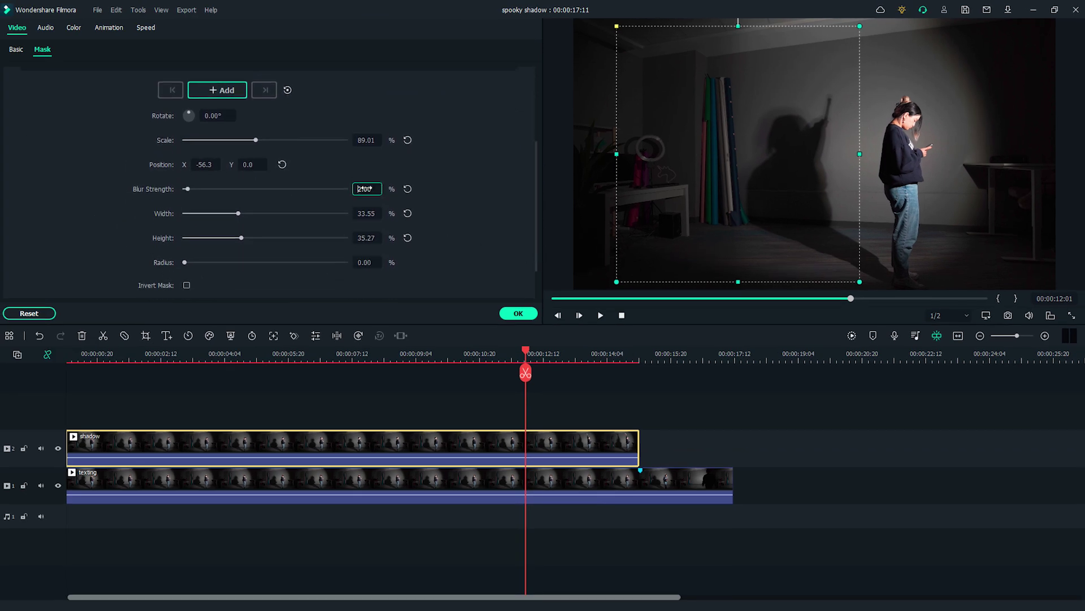
Keep the shadow mask, add a Dissolve to the shadow clip's end, and return to the timeline start
{"action": "left_click", "coordinate": [515, 315]}
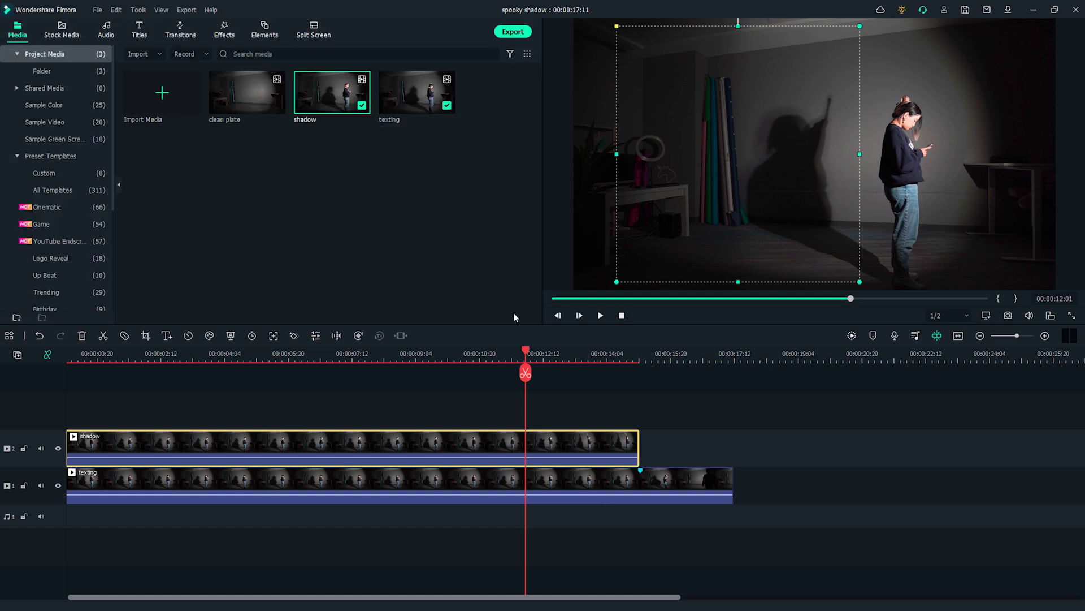
{"action": "left_click", "coordinate": [180, 31]}
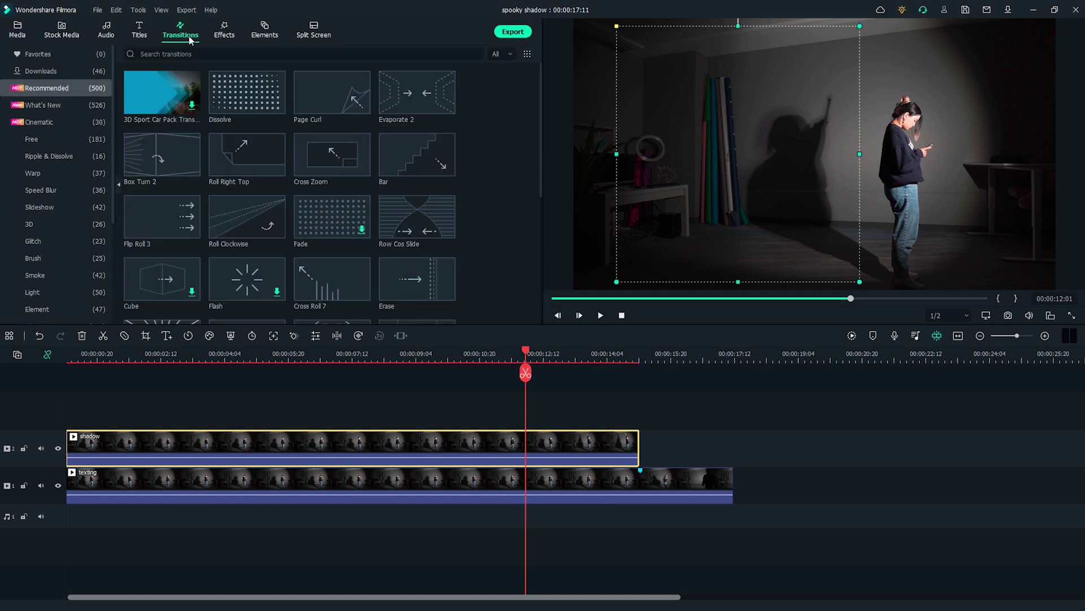
{"action": "left_click_drag", "start_coordinate": [246, 106], "coordinate": [374, 223]}
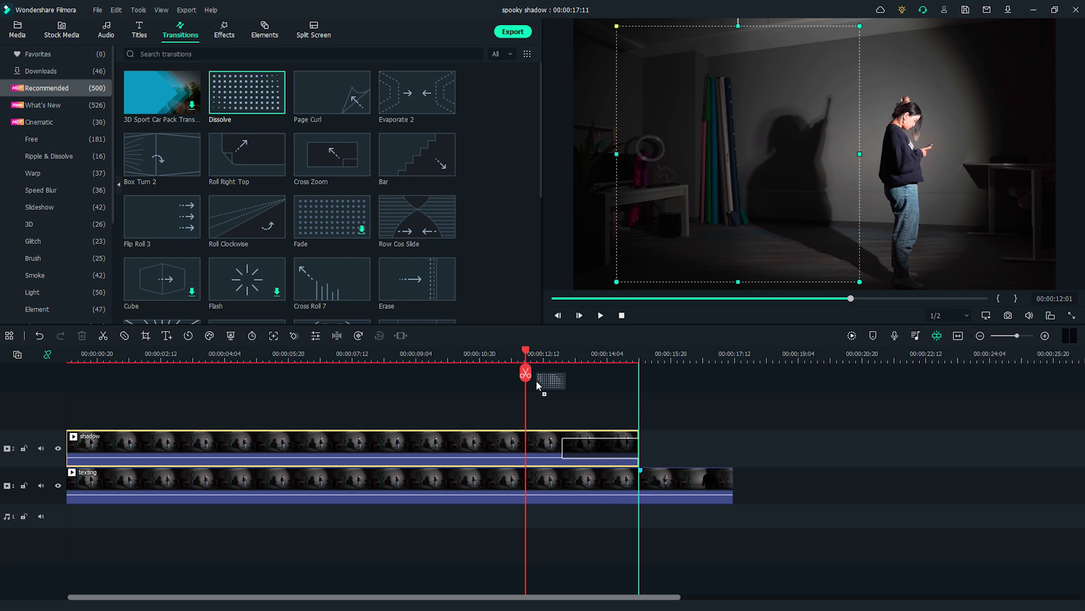
{"action": "left_click_drag", "start_coordinate": [588, 450], "coordinate": [590, 451]}
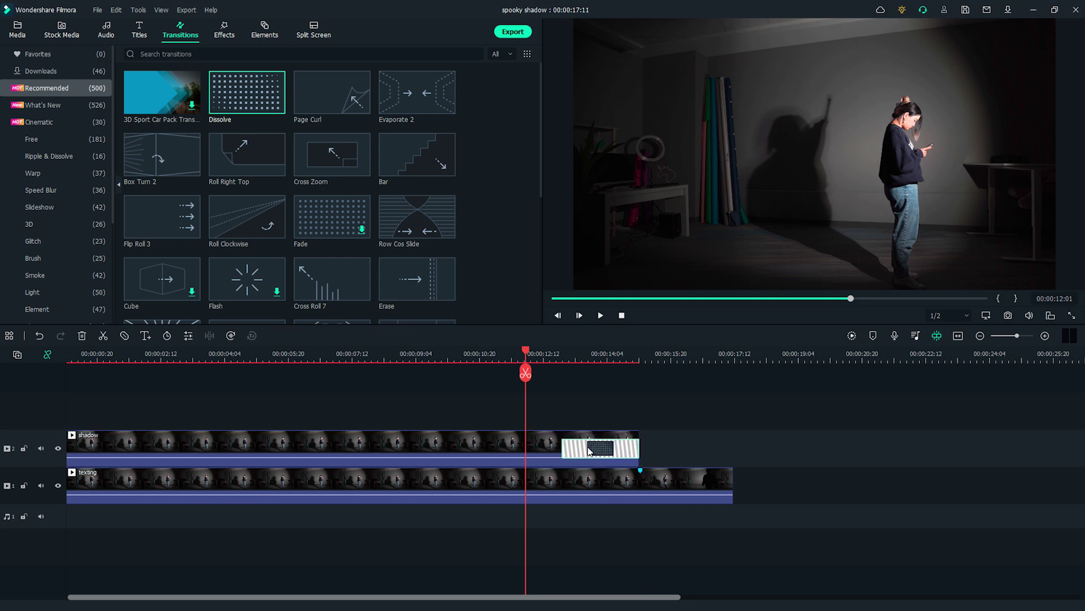
{"action": "left_click", "coordinate": [566, 451]}
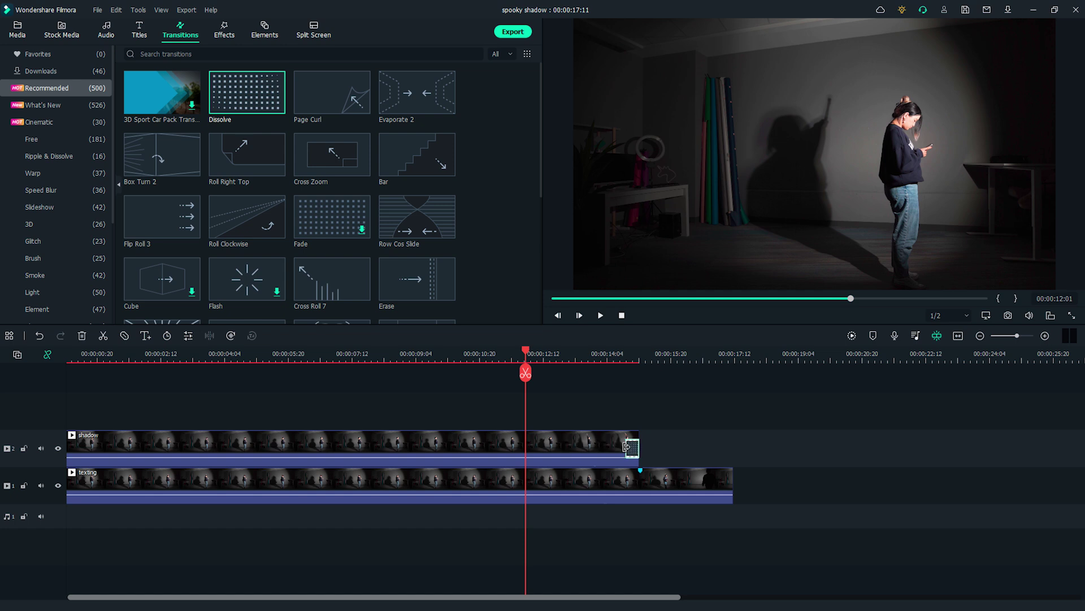
{"action": "key", "text": "Home"}
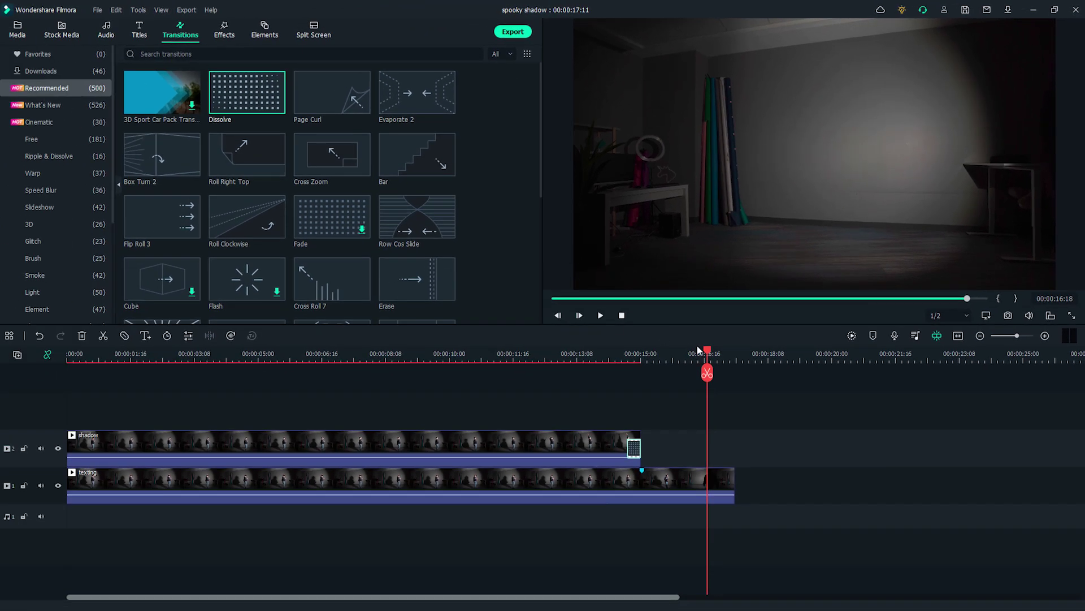
Place the clean plate clip on a third track starting at about 00:00:14:18
{"action": "left_click_drag", "start_coordinate": [705, 354], "coordinate": [632, 354]}
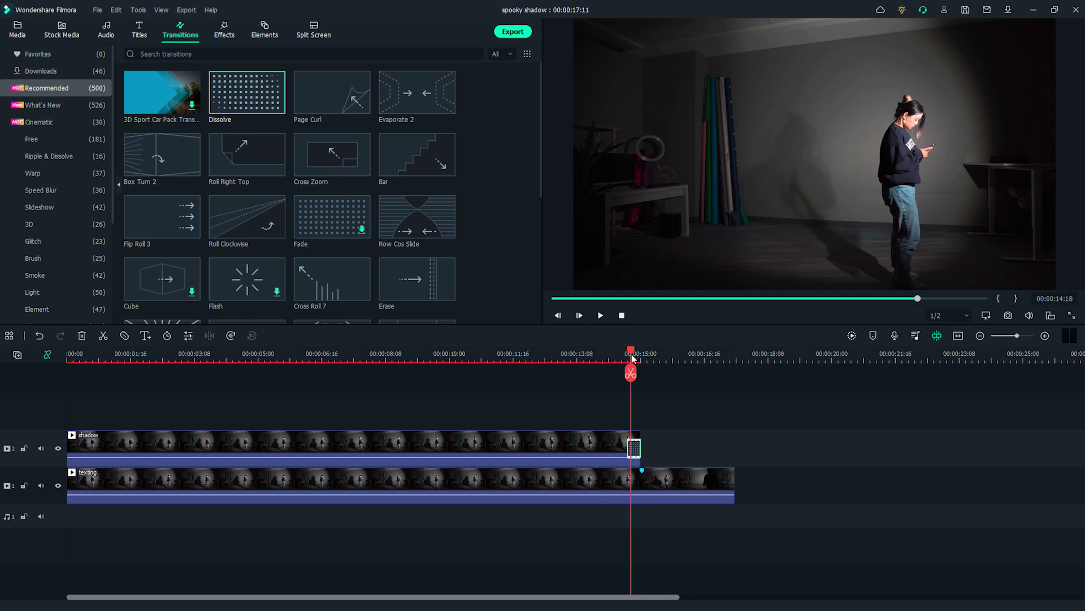
{"action": "left_click", "coordinate": [19, 30]}
{"action": "left_click_drag", "start_coordinate": [584, 312], "coordinate": [622, 399]}
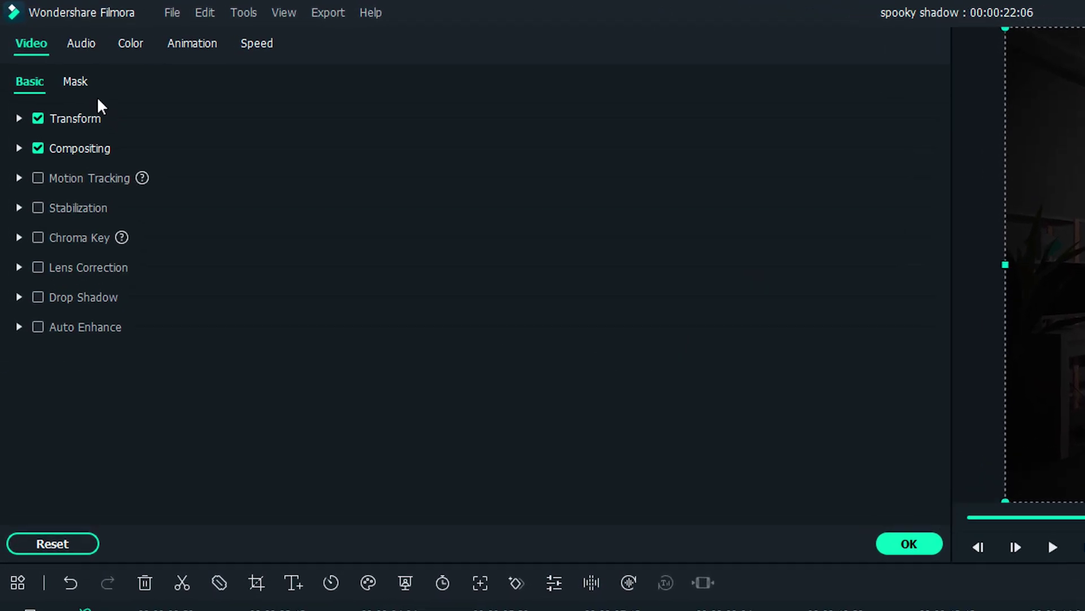
Mask the clean plate with a tall, narrow, soft-edged Rectangle over the shadow area
{"action": "left_click", "coordinate": [77, 84]}
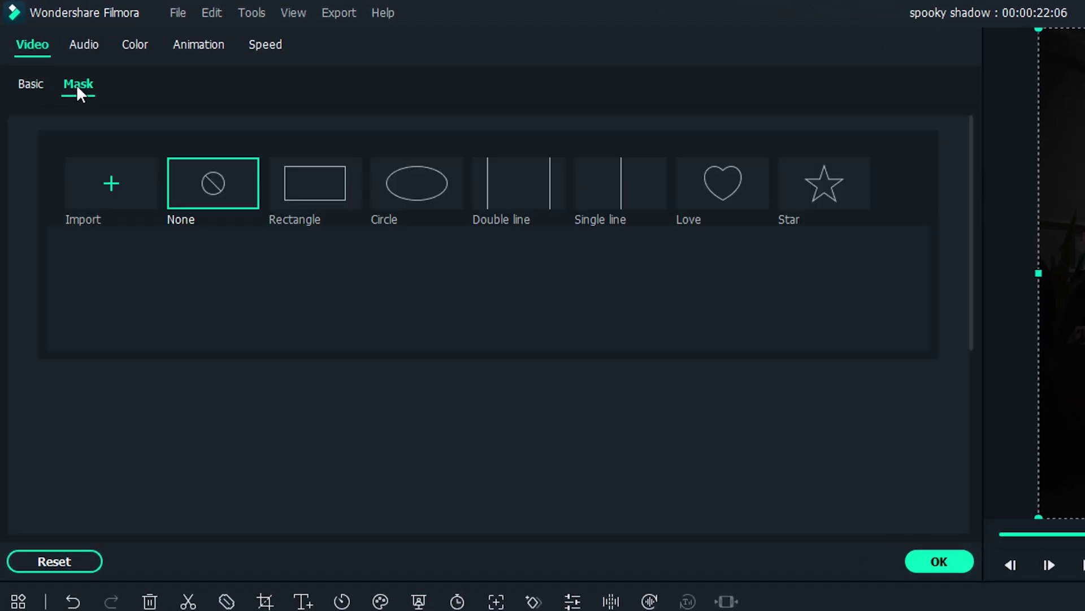
{"action": "left_click", "coordinate": [335, 192]}
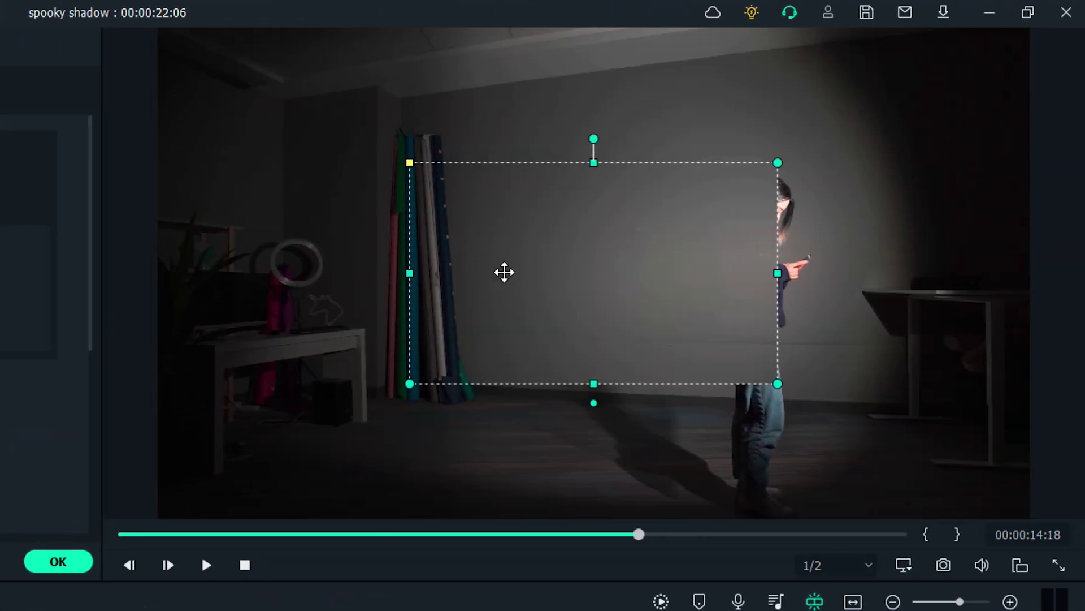
{"action": "left_click_drag", "start_coordinate": [504, 272], "coordinate": [359, 269]}
{"action": "left_click_drag", "start_coordinate": [605, 162], "coordinate": [688, 111]}
{"action": "left_click_drag", "start_coordinate": [421, 439], "coordinate": [410, 516]}
{"action": "left_click_drag", "start_coordinate": [687, 273], "coordinate": [668, 278]}
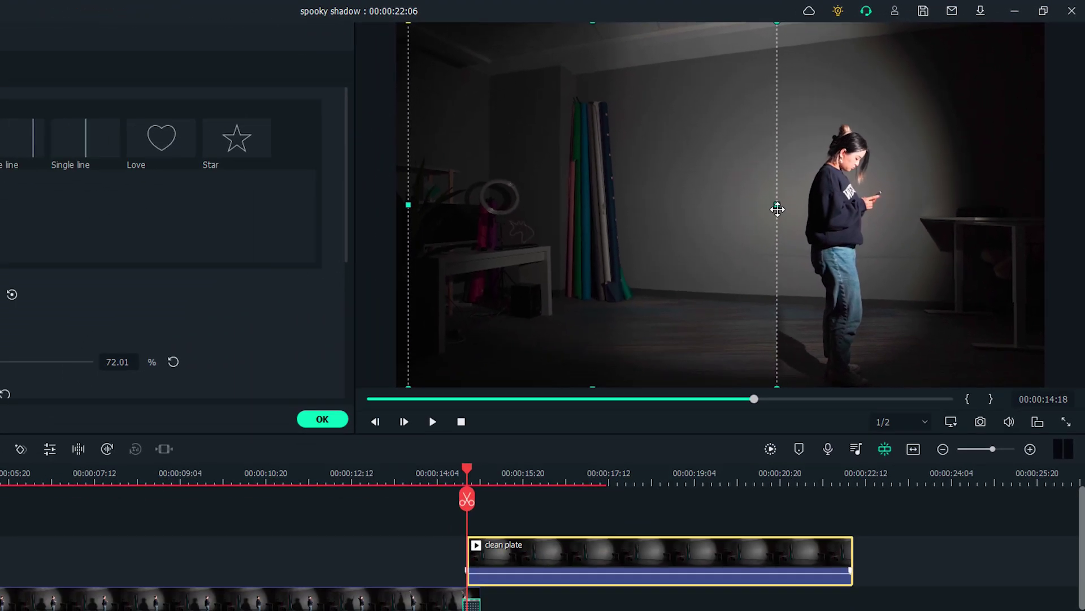
{"action": "scroll", "coordinate": [537, 252], "scroll_direction": "down", "scroll_amount": 3}
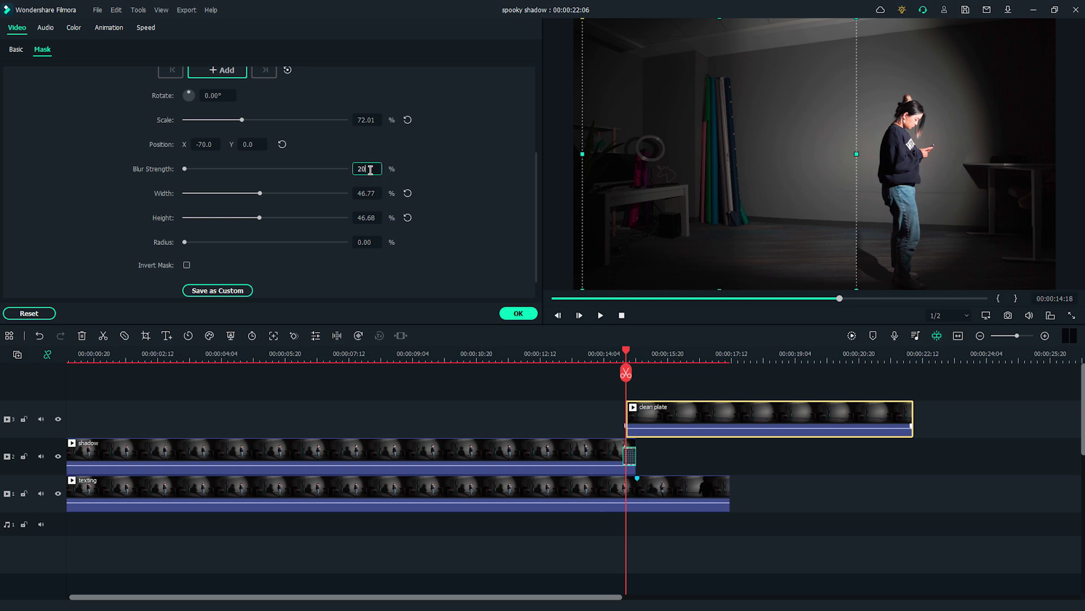
{"action": "left_click", "coordinate": [511, 313]}
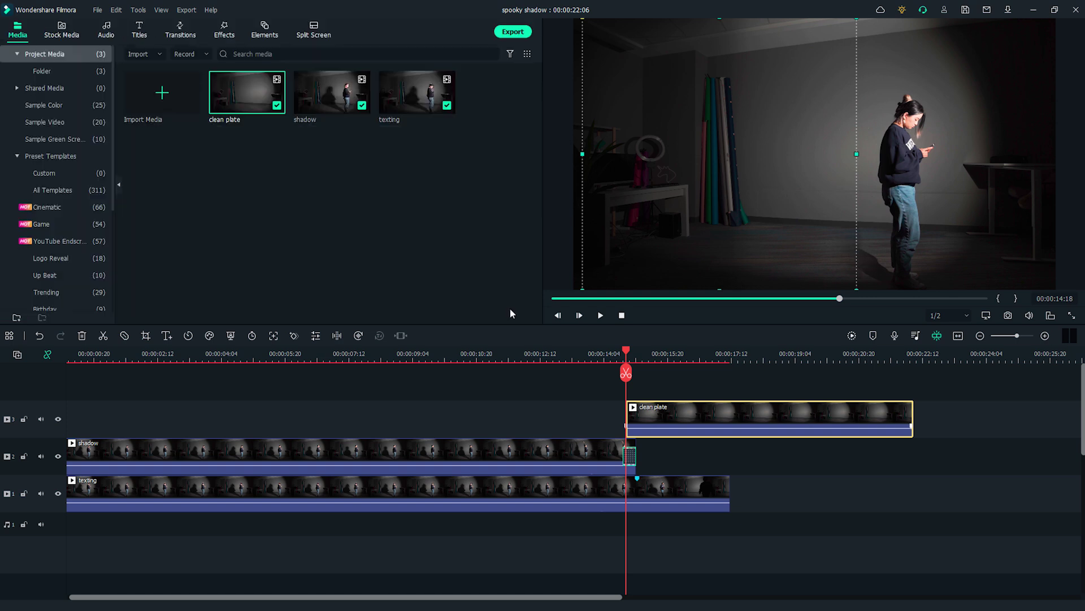
Add a Dissolve to the clean plate's start and trim its end to texting's end, at 00:00:17:11
{"action": "left_click", "coordinate": [181, 31]}
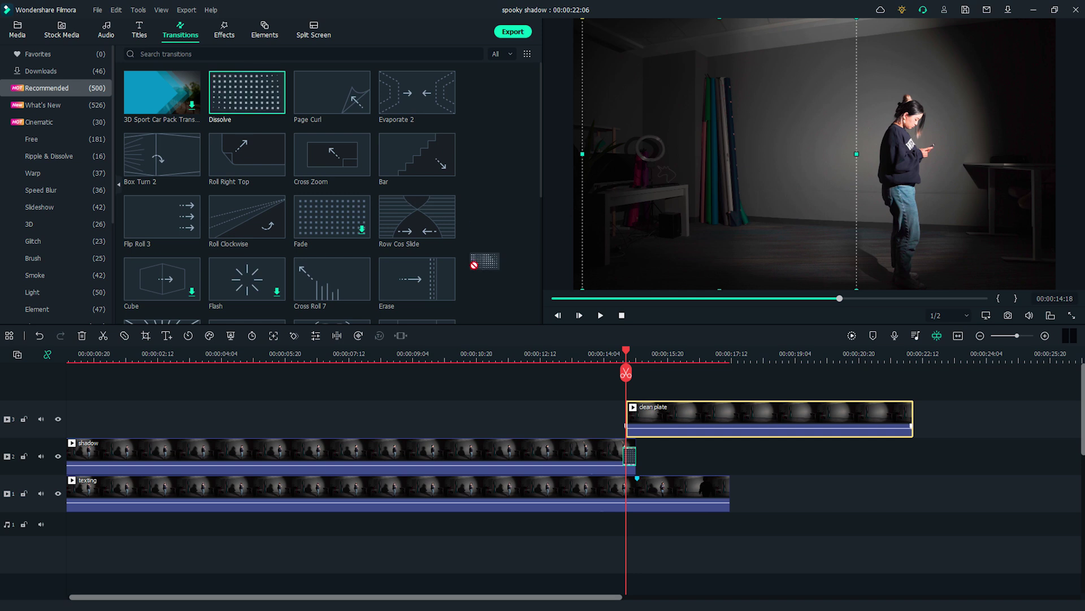
{"action": "left_click_drag", "start_coordinate": [475, 264], "coordinate": [661, 418]}
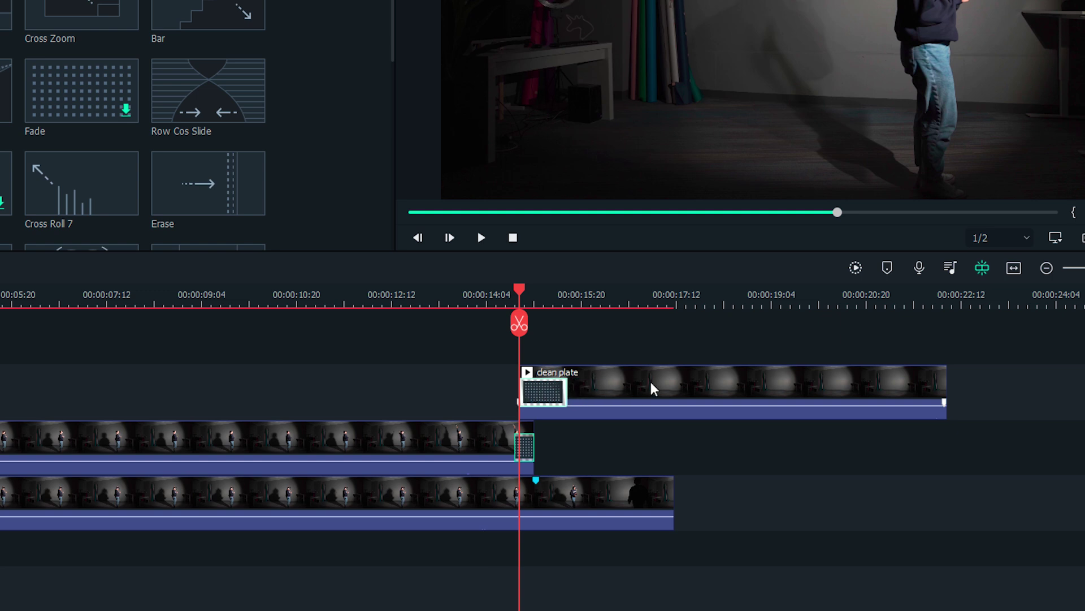
{"action": "left_click_drag", "start_coordinate": [940, 376], "coordinate": [668, 393]}
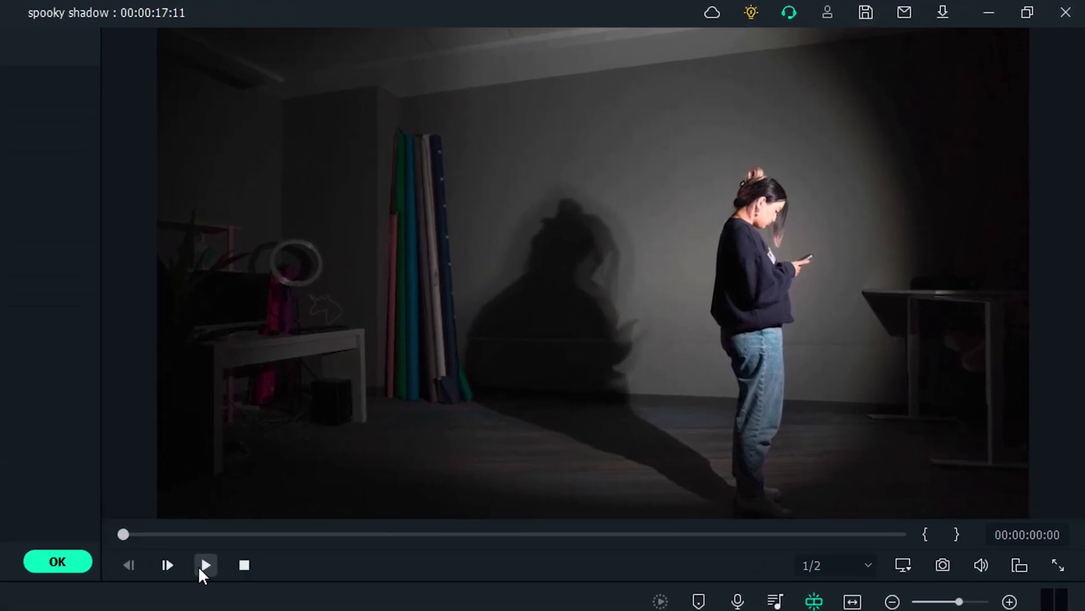
{"action": "left_click", "coordinate": [203, 566]}
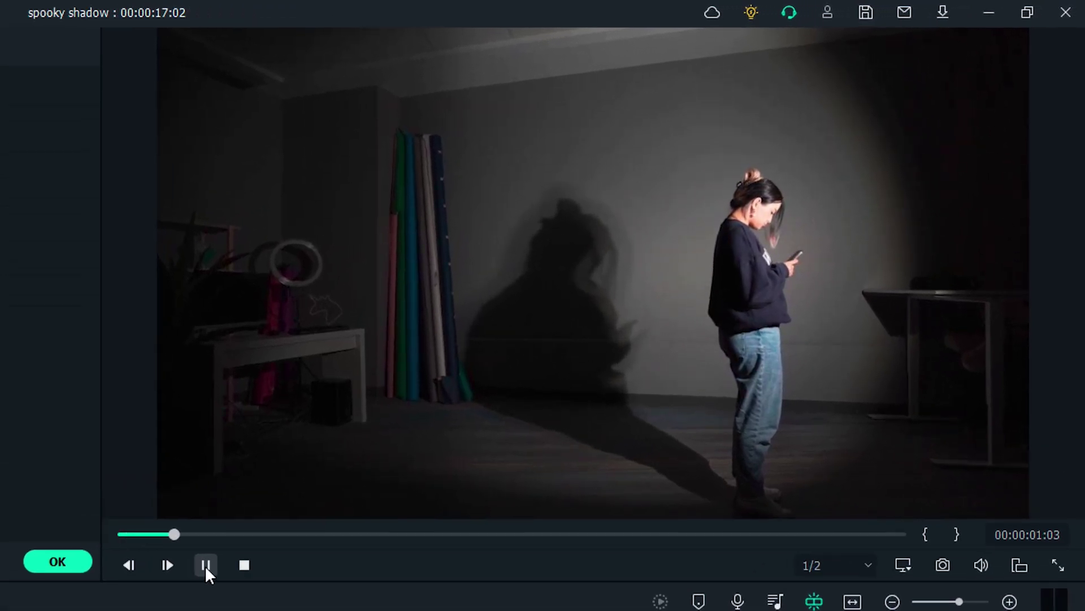